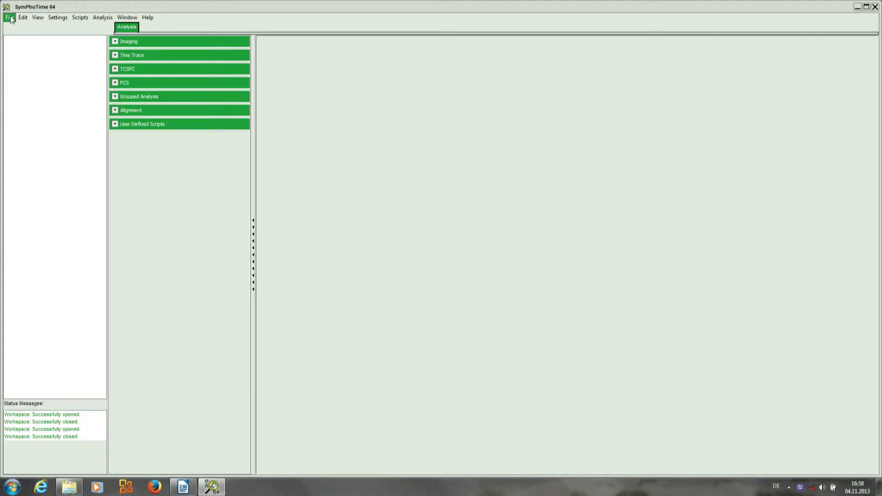
Reopen the recent Samples.sptw workspace
click(11, 18)
mouse_move(32, 39)
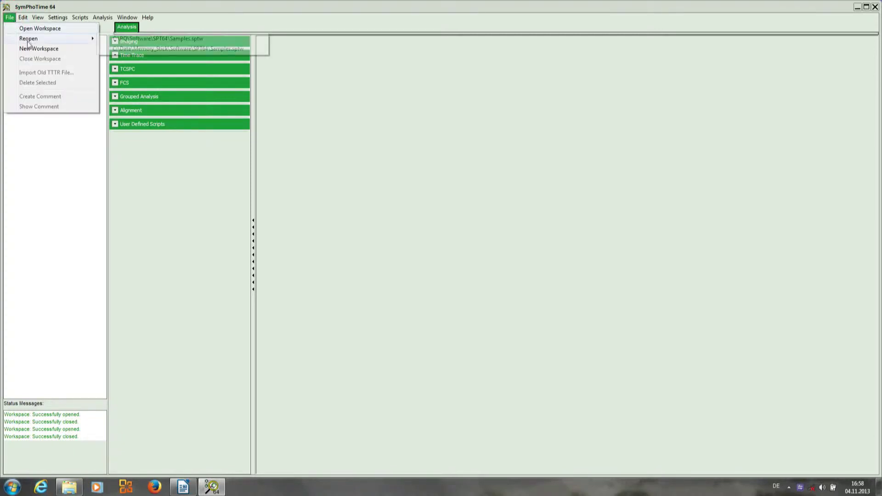
click(166, 38)
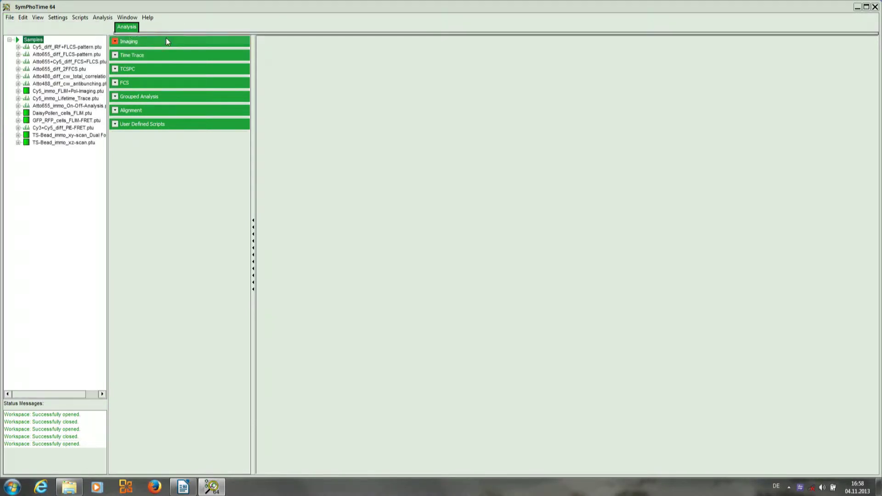
Start the FLIM imaging analysis for DaisyPollen_cells_FLIM.ptu
click(54, 113)
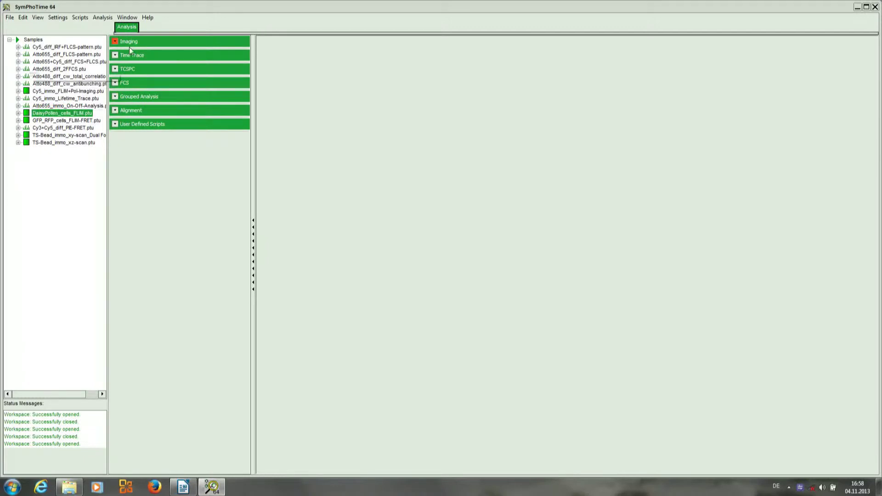
click(115, 41)
click(162, 90)
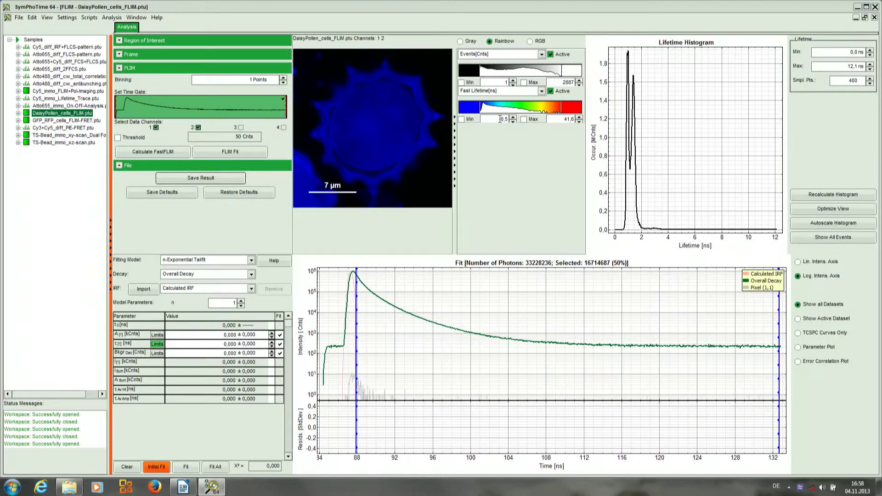
Set the Fast Lifetime colour scale of the image to a minimum of 0.7 ns and a maximum of 2 ns
double_click(500, 119)
text(0)
key(Return)
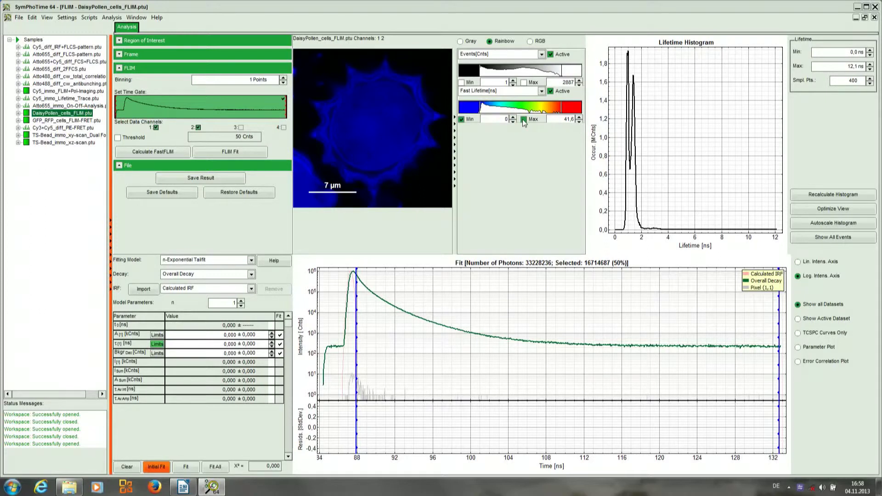
double_click(564, 119)
text(2)
key(Return)
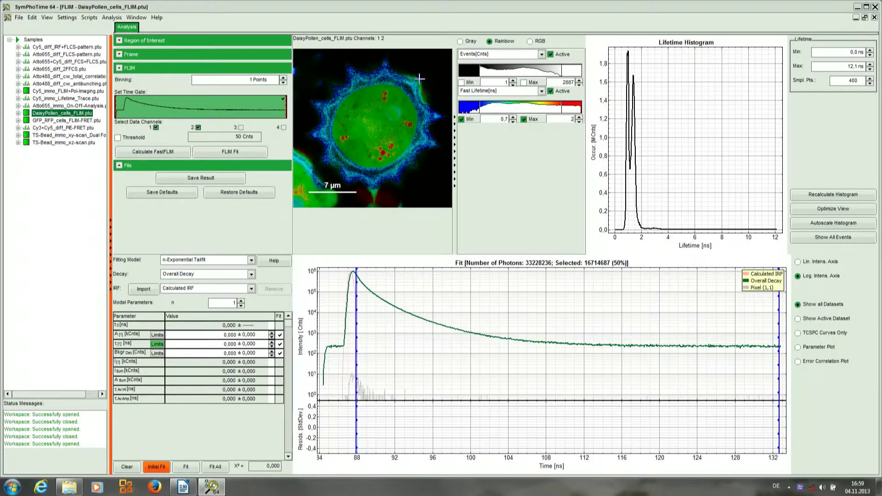
Draw a Free ROI around the blue spikes on the left edge of the pollen grain
right_click(329, 105)
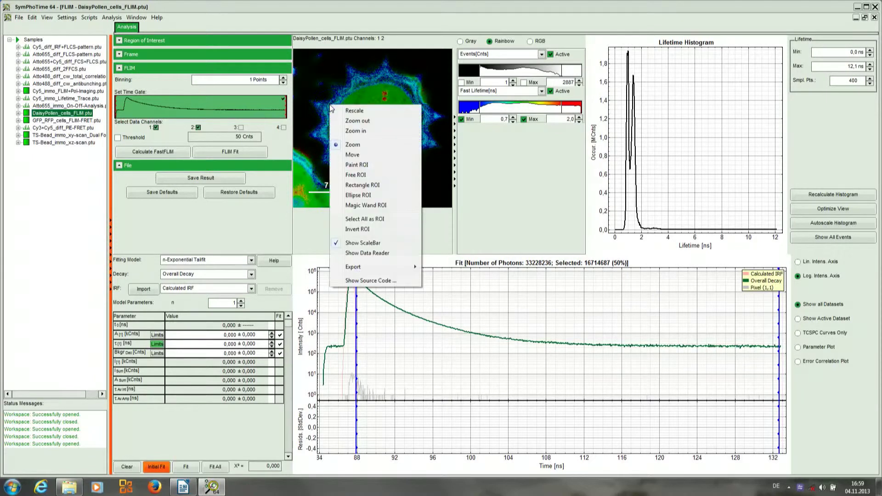
click(355, 176)
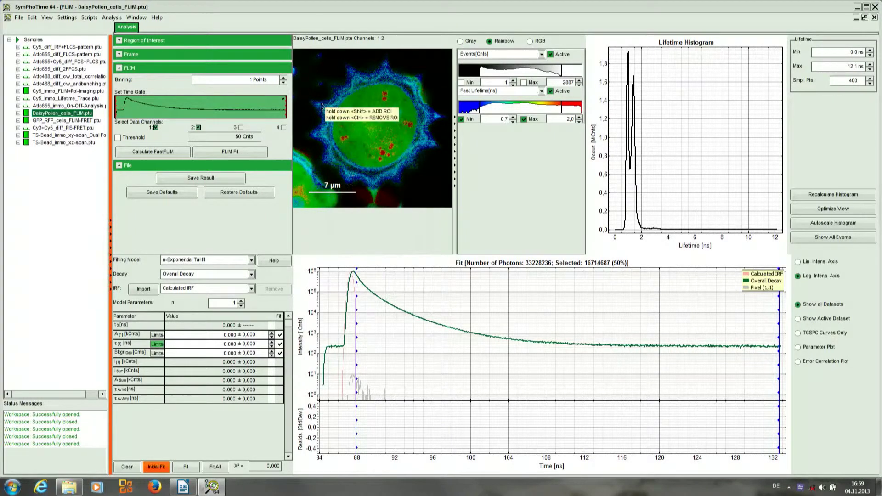
mouse_move(324, 122)
mouse_down()
mouse_move(323, 138)
mouse_move(324, 106)
mouse_move(337, 104)
mouse_move(327, 104)
mouse_up()
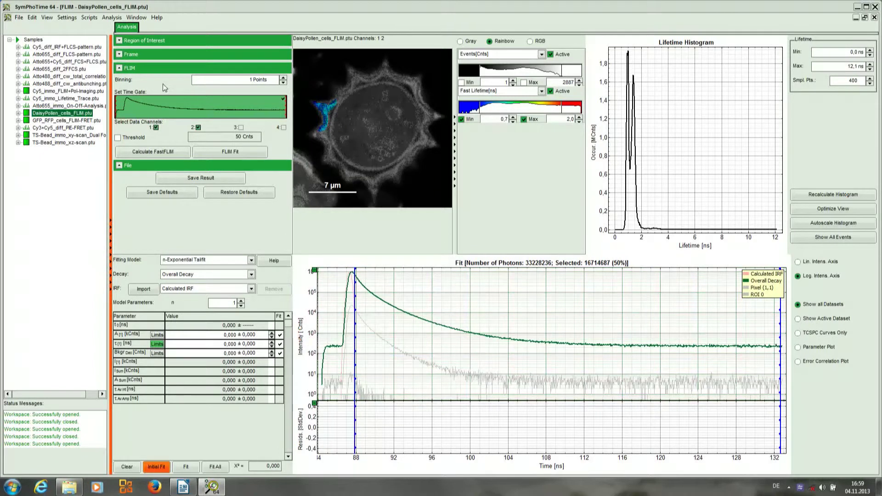
Create ROI 1 and draw it as a small Rectangle ROI in the upper-left green interior of the pollen grain
click(120, 41)
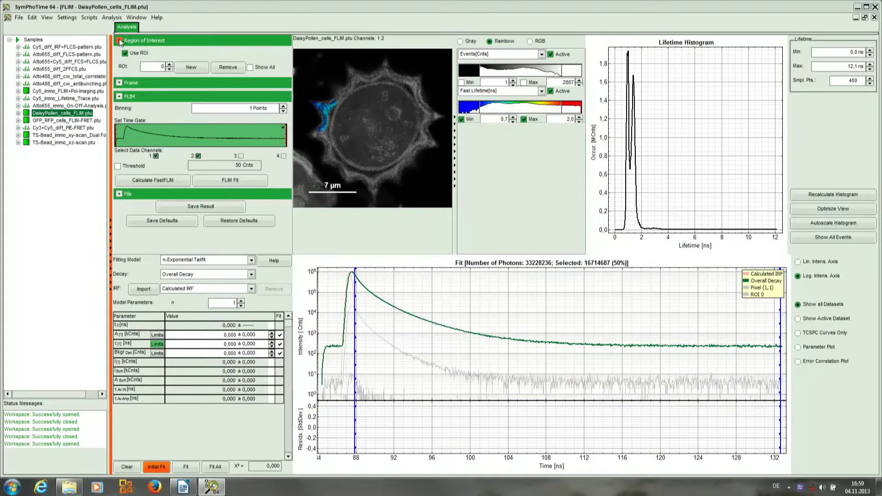
click(191, 68)
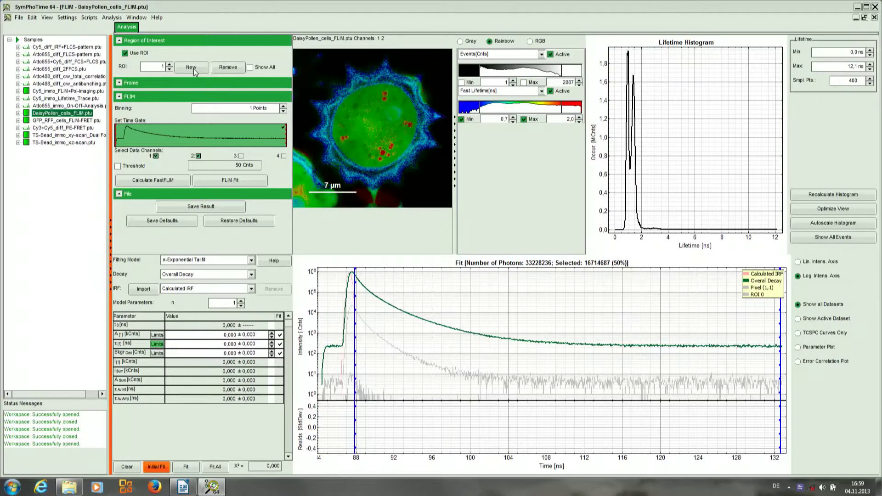
right_click(355, 108)
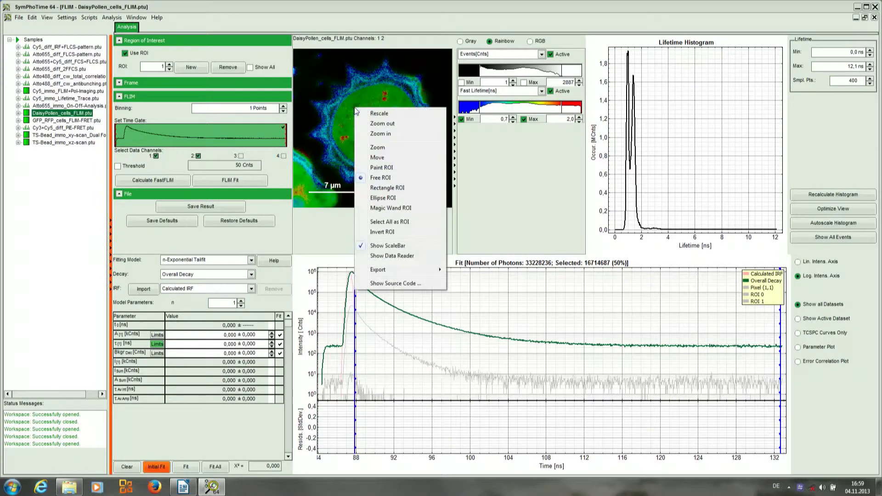
click(382, 187)
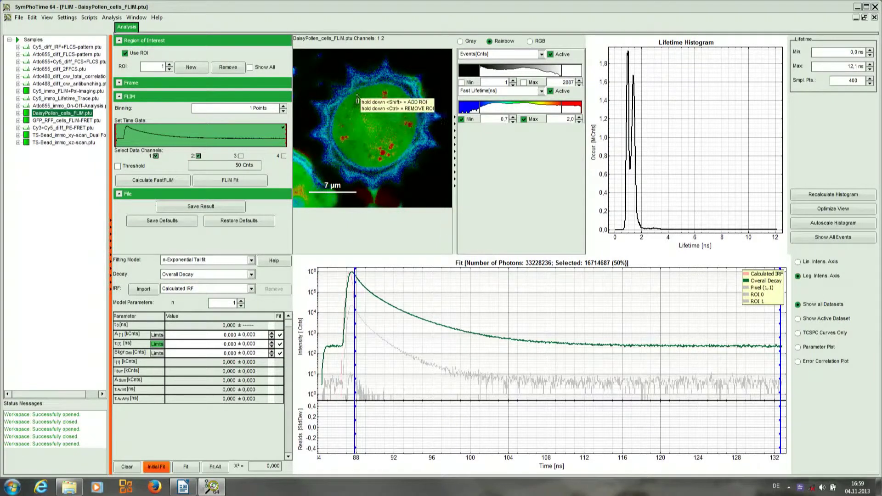
drag(355, 95, 367, 107)
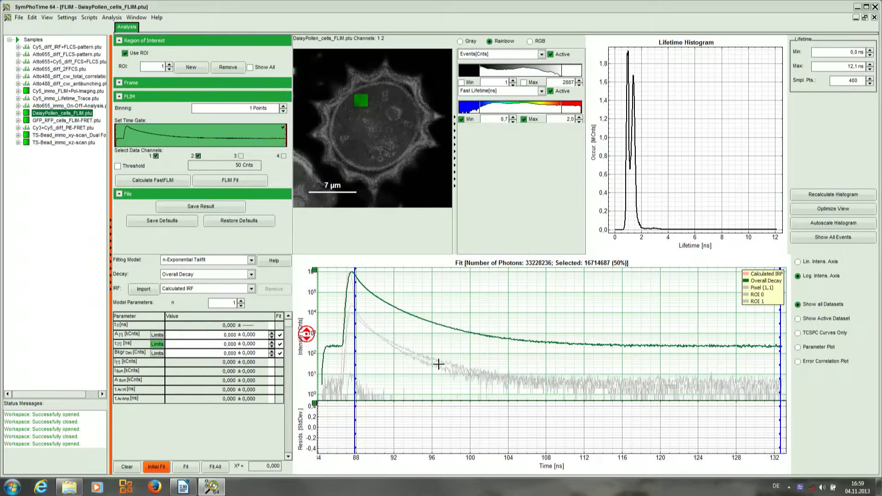
Create ROI 2 and select a red spot in the lower part of the grain with the Magic Wand ROI at threshold 10.0
click(183, 73)
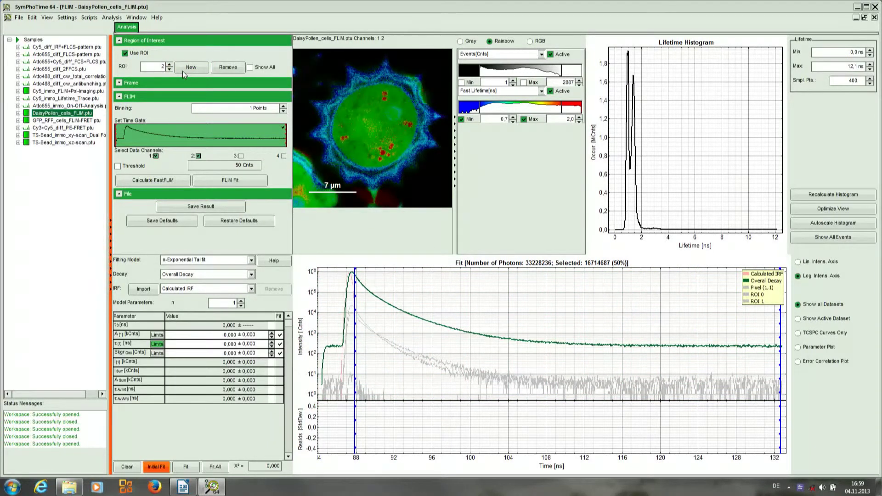
right_click(378, 144)
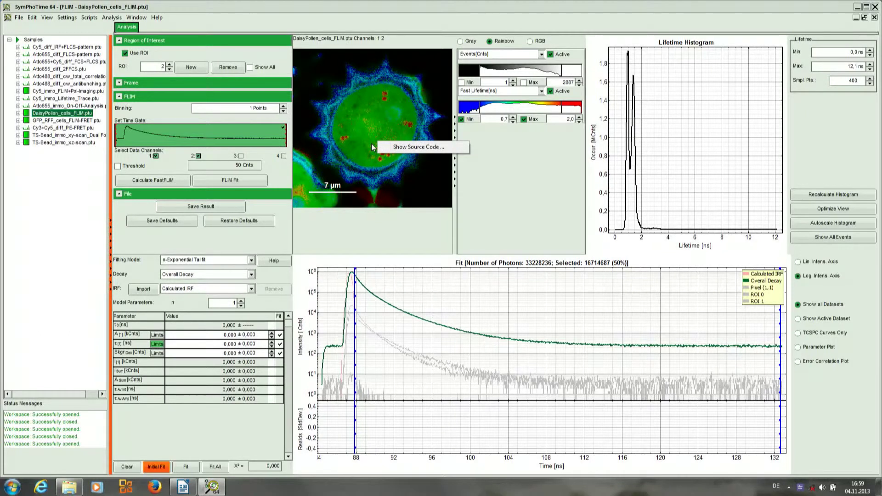
right_click(372, 145)
click(366, 140)
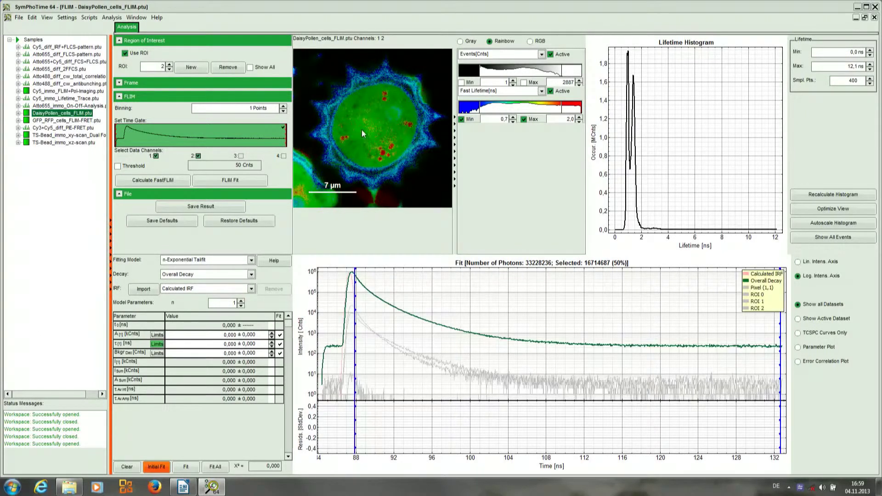
right_click(362, 130)
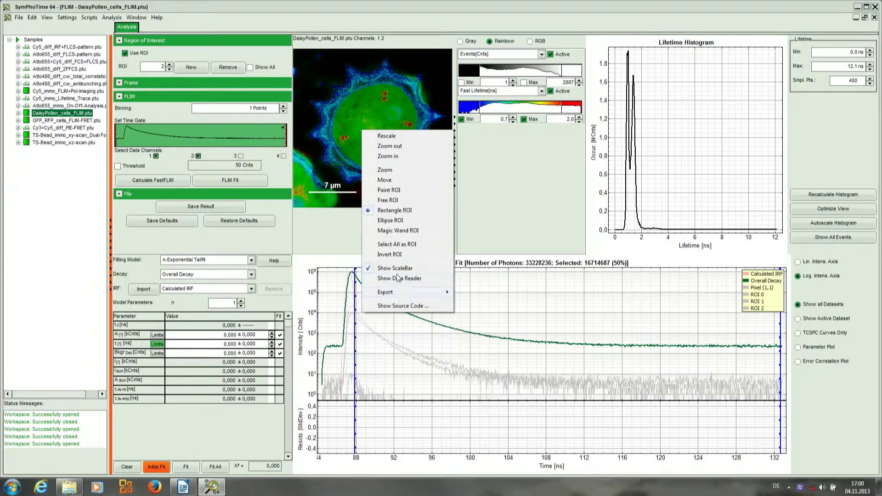
click(398, 231)
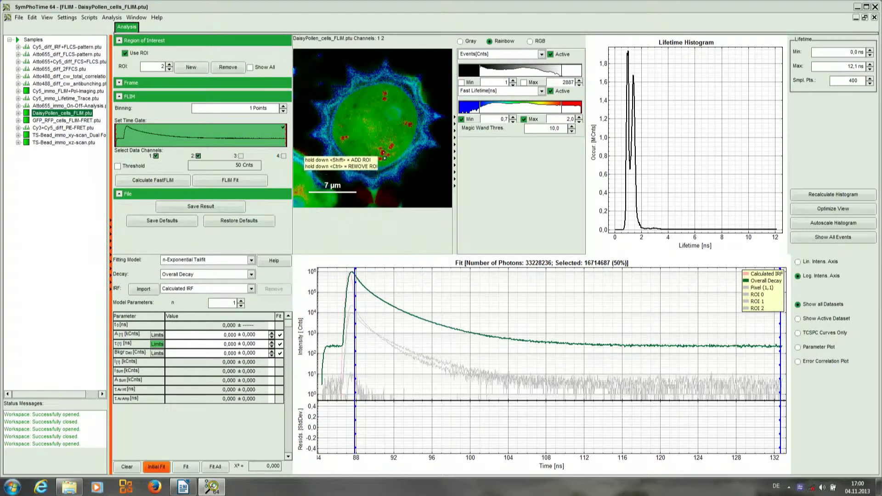
click(382, 152)
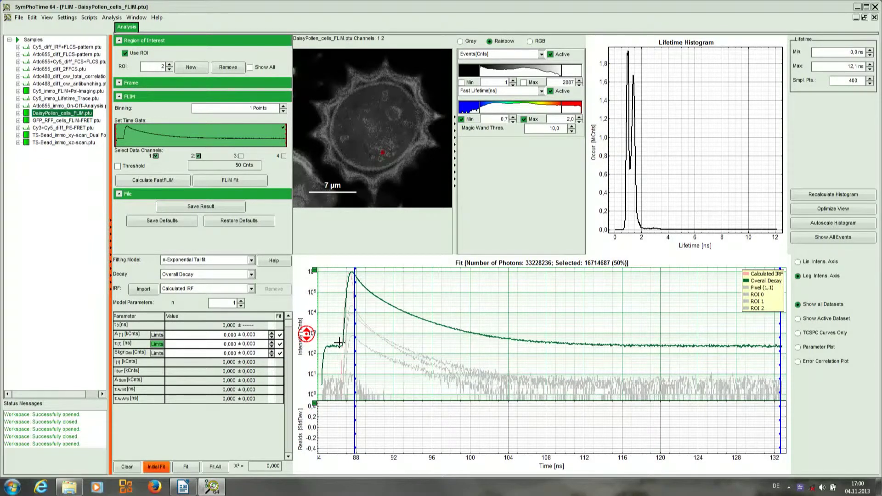
Extend ROI 2 to all red spots by inverting it, removing the remaining spots with the magic wand, and inverting it back
right_click(381, 129)
mouse_move(408, 287)
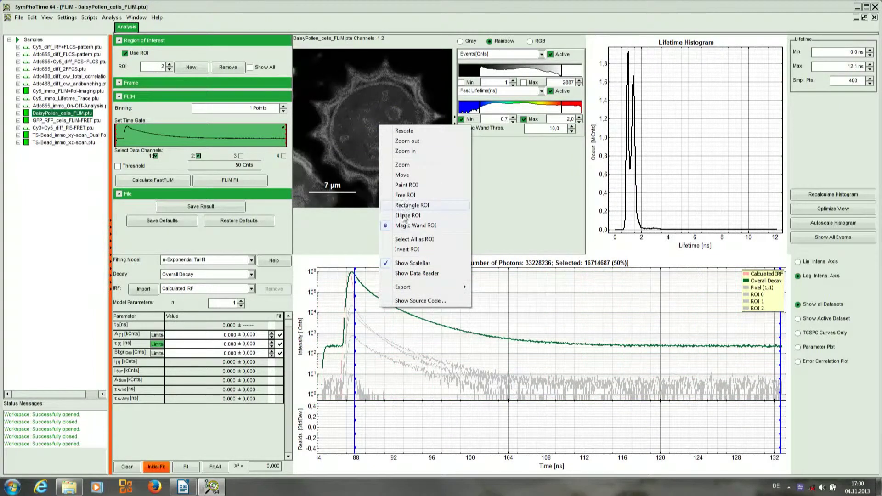
click(403, 248)
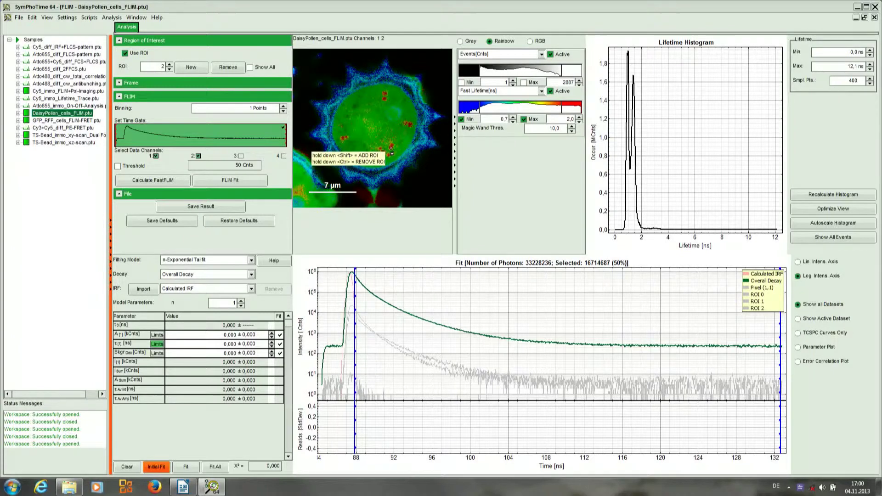
click(388, 153)
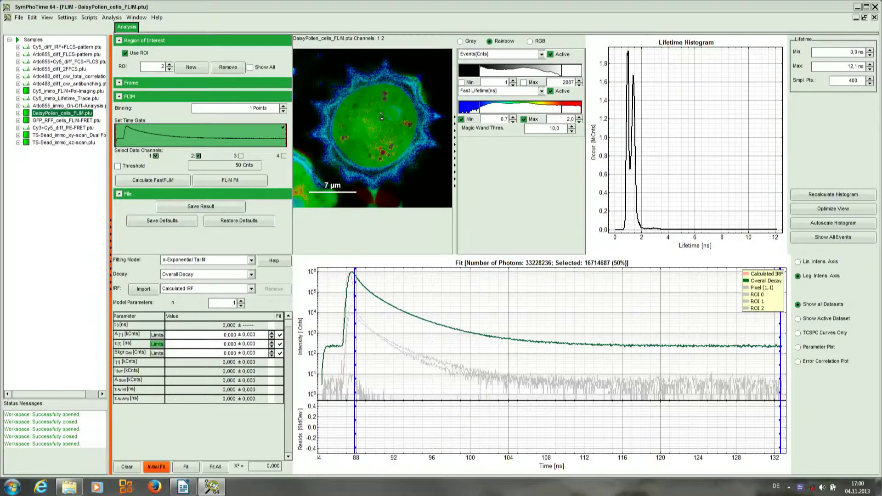
right_click(382, 118)
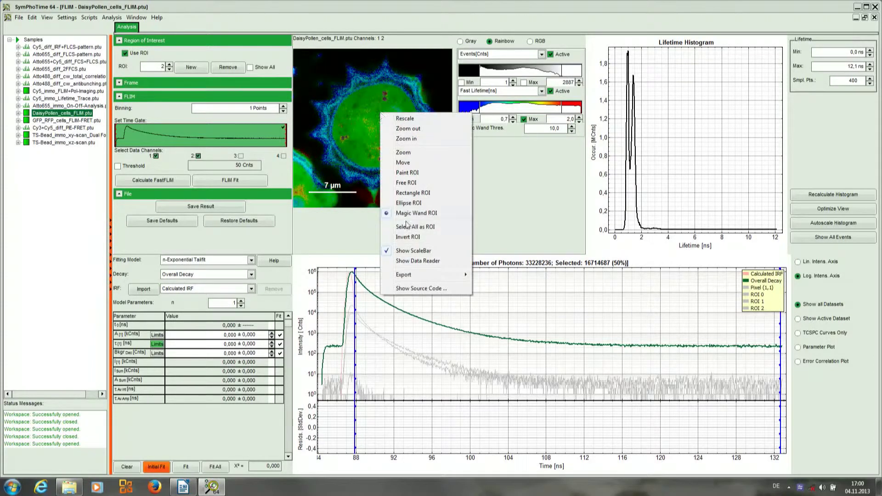
click(408, 236)
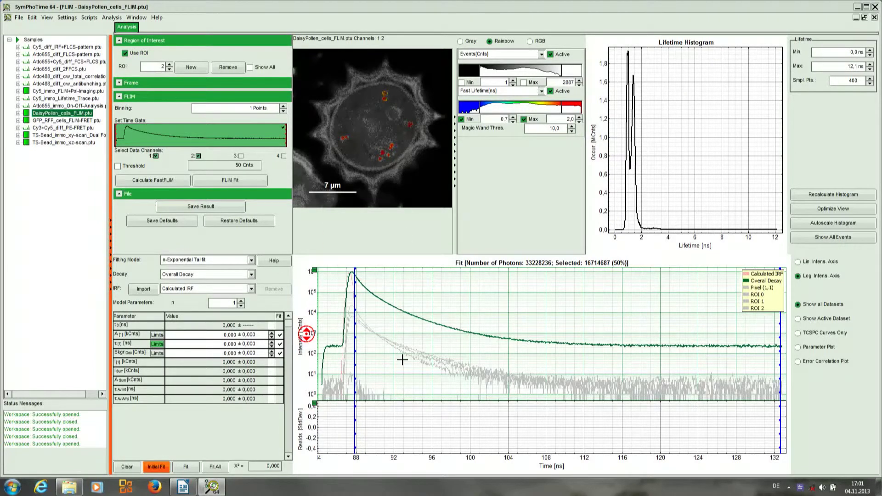
Go through ROIs 0, 1 and 2 to review the region covered by each in the image
click(170, 70)
click(169, 69)
click(169, 64)
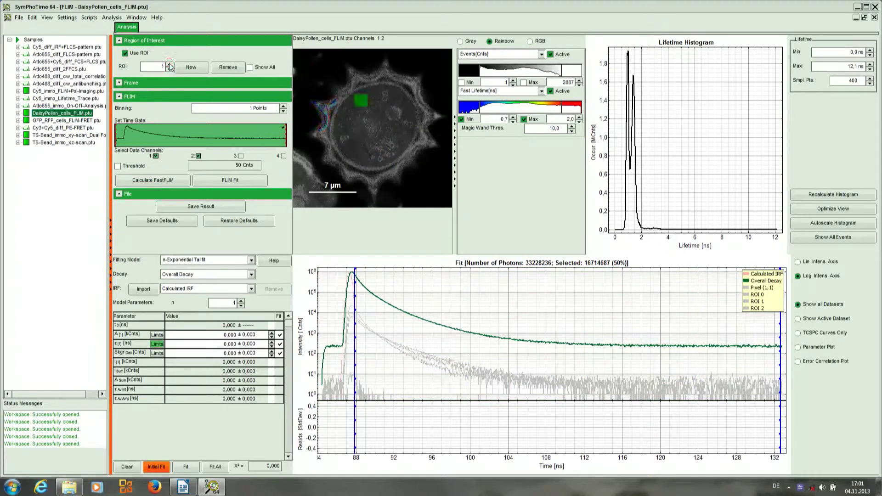
click(169, 64)
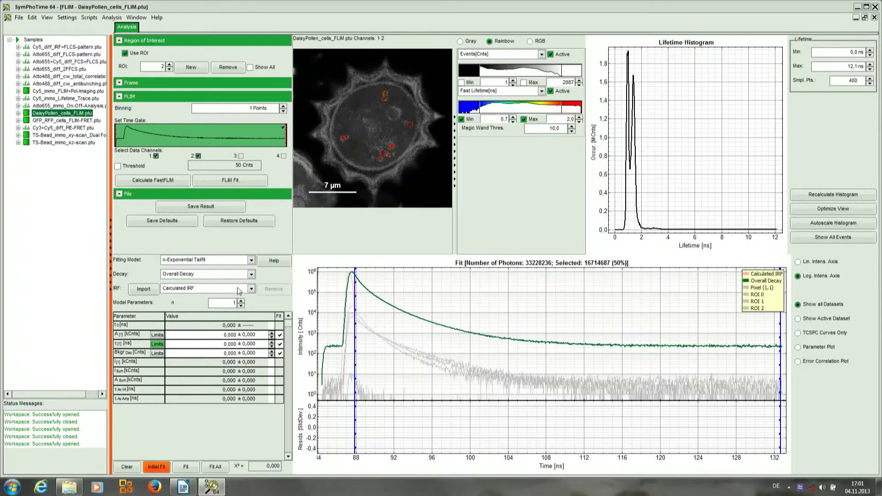
Display the decay curves of ROI 0, ROI 1 and ROI 2 one after another to compare them
click(251, 275)
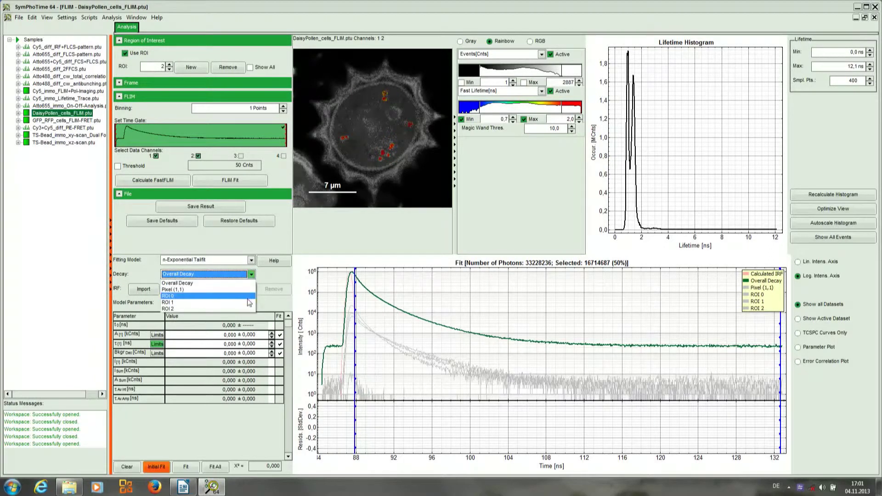
click(249, 296)
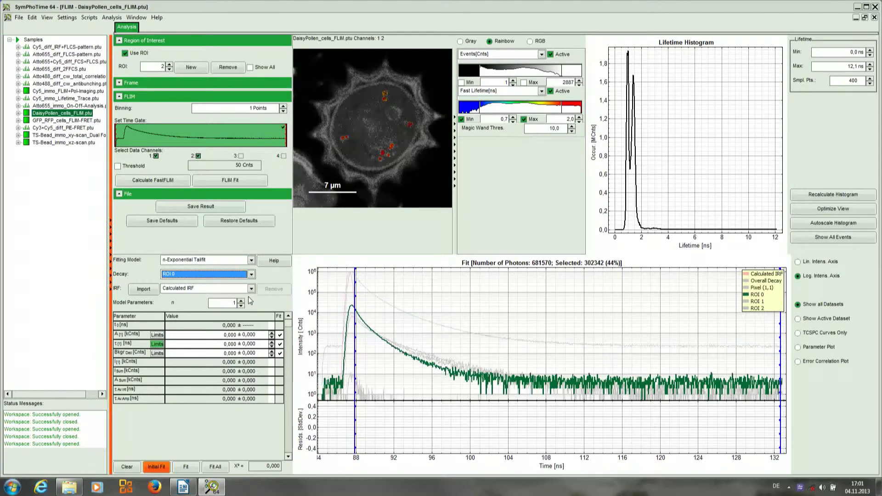
click(252, 274)
click(247, 303)
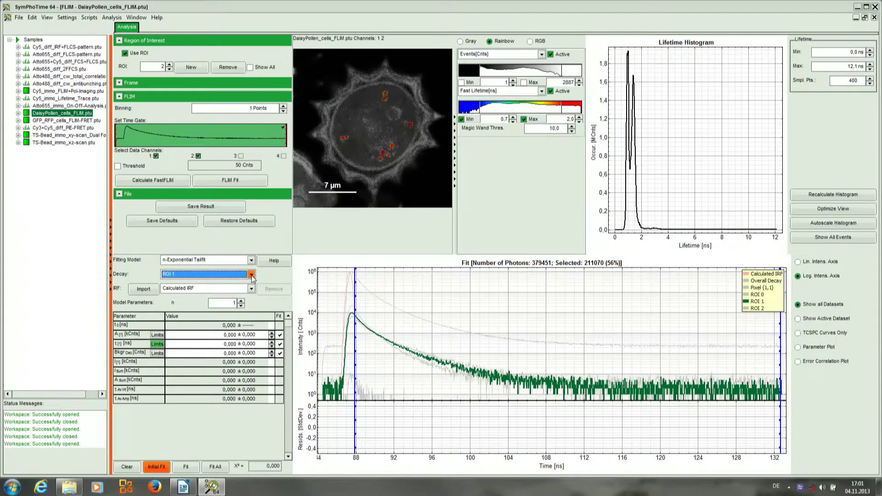
click(252, 274)
click(247, 308)
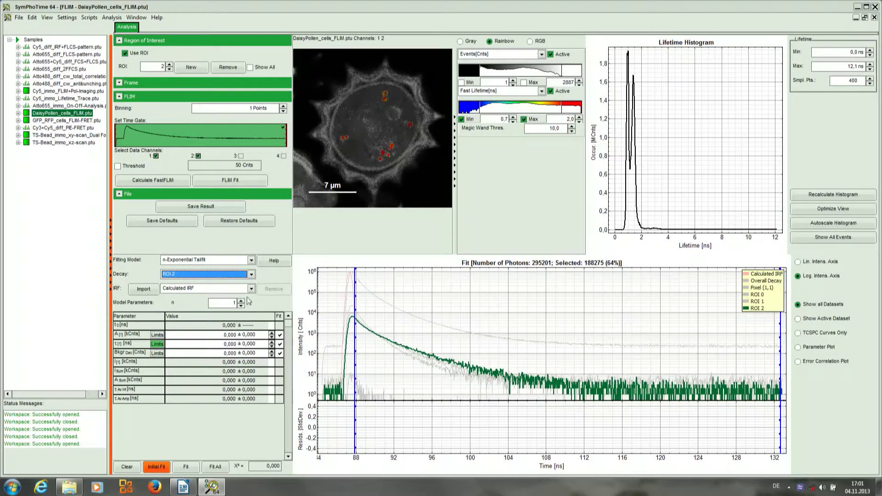
Select the ROI 0 decay with the n-Exponential Reconvolution fitting model and open the help page for that model
click(251, 274)
click(243, 298)
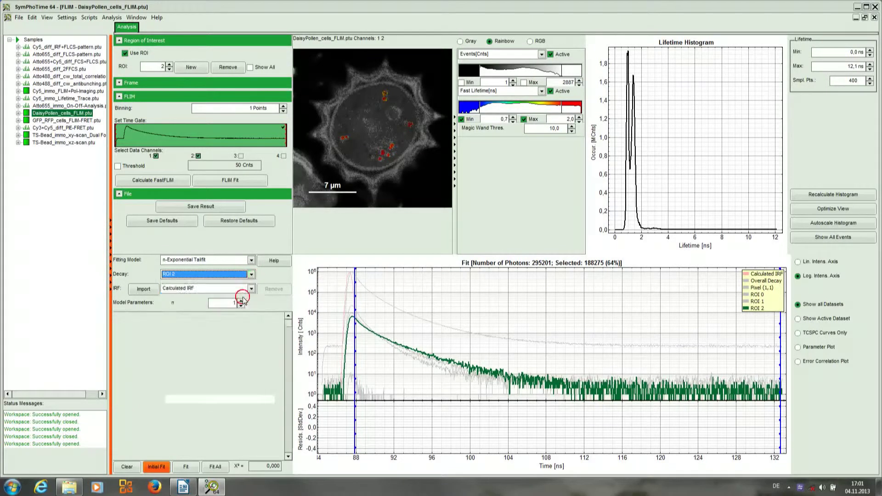
click(251, 260)
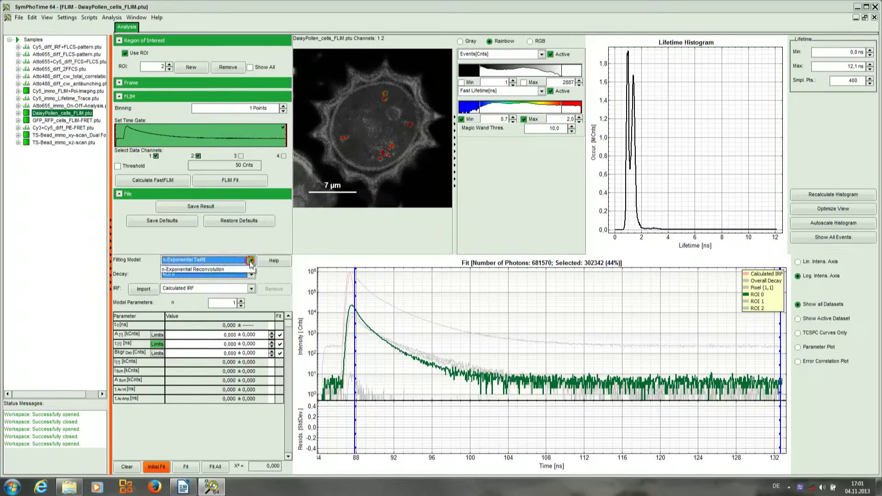
click(249, 276)
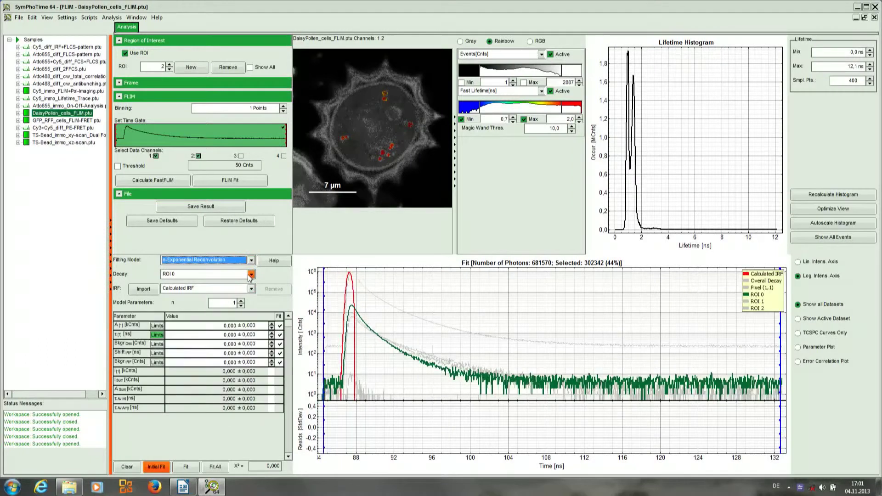
click(269, 261)
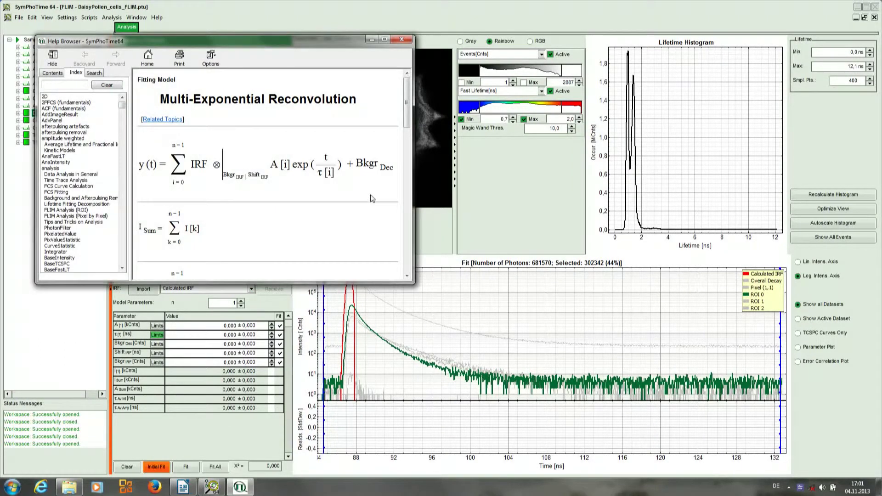
Read the Fitting Parameters table on the Multi-Exponential Reconvolution help page and close the help
drag(408, 114, 417, 241)
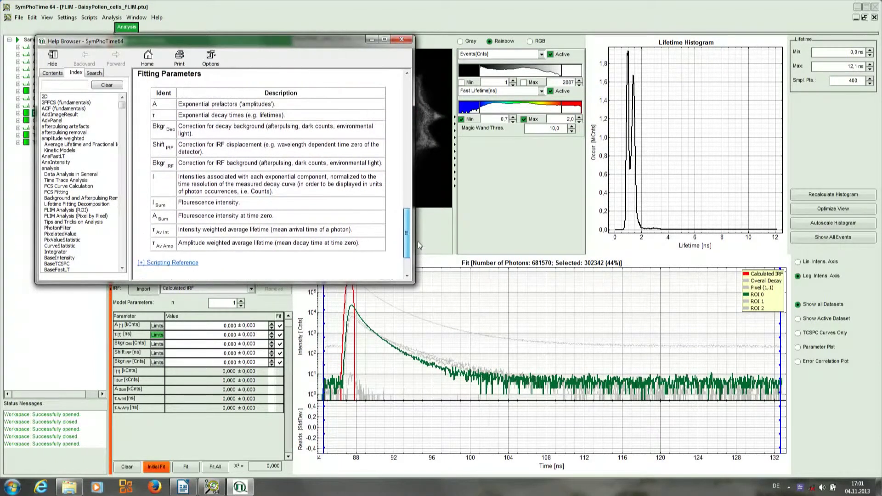
click(402, 40)
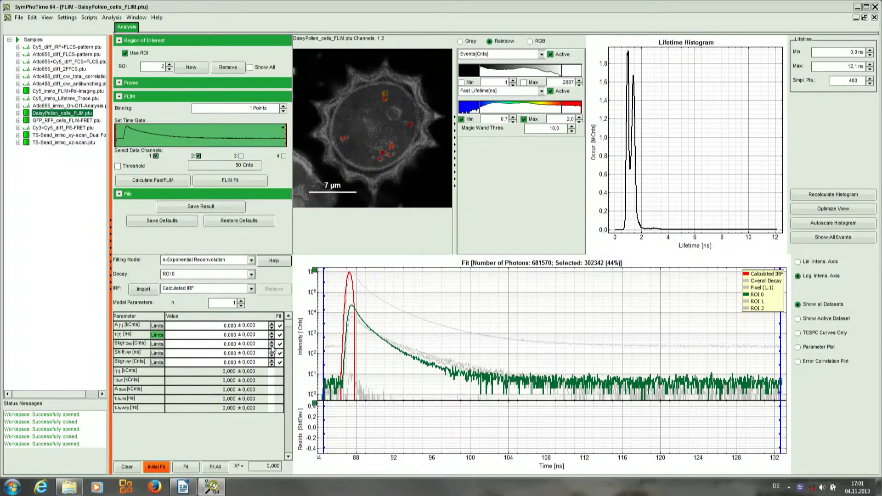
Run the initial fit of the ROI 0 decay with n = 1, 2 and 3 exponentials in turn
click(159, 467)
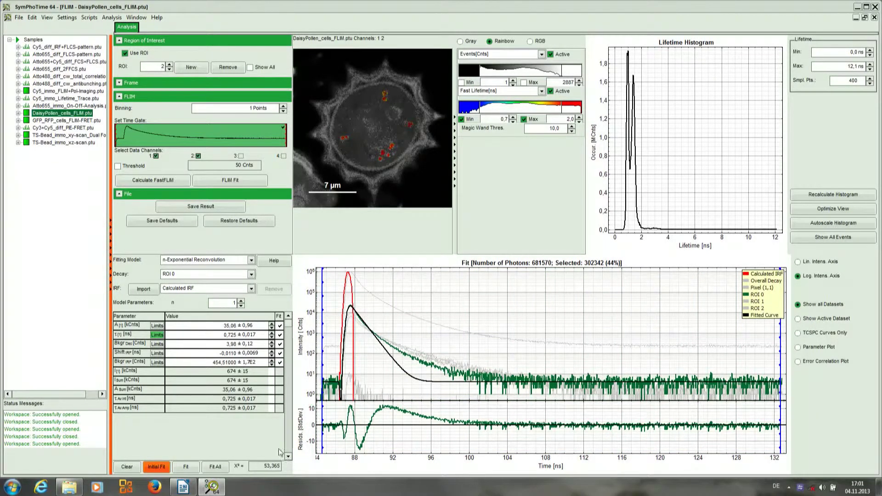
click(241, 300)
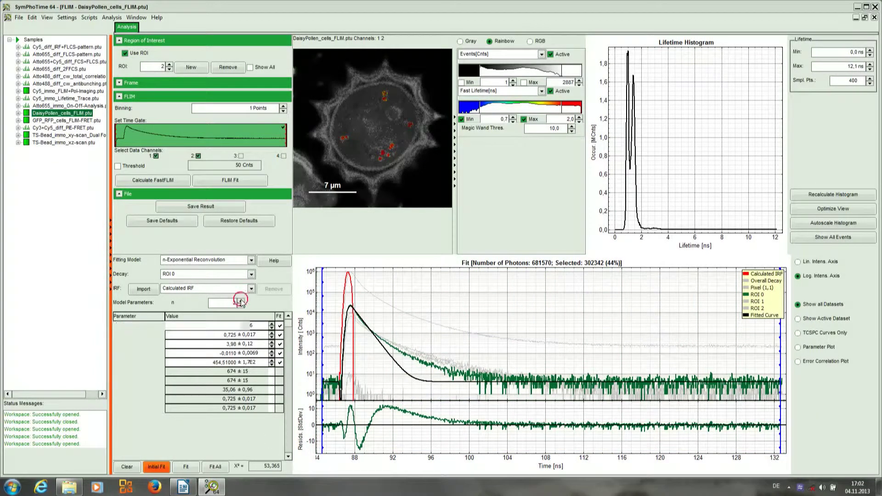
click(159, 466)
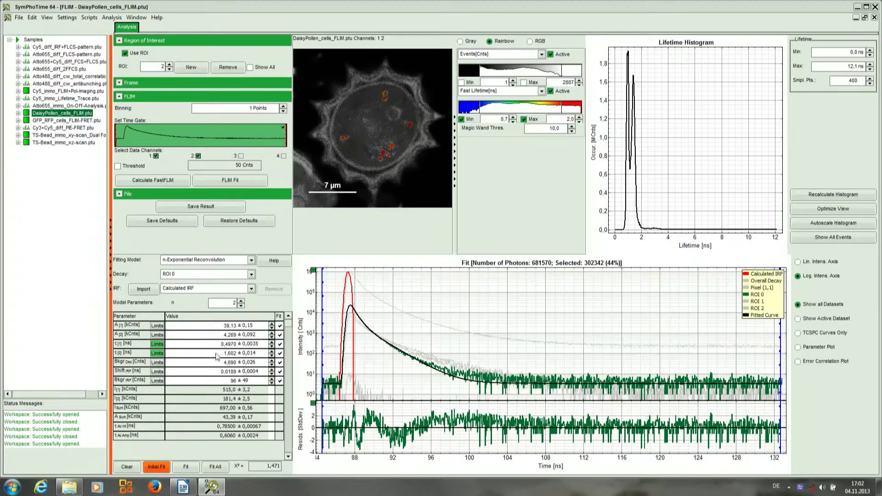
click(241, 302)
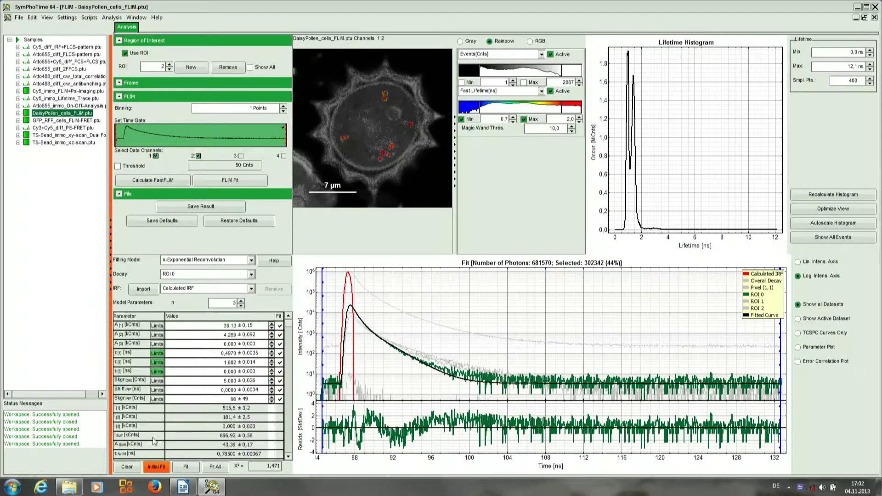
click(158, 467)
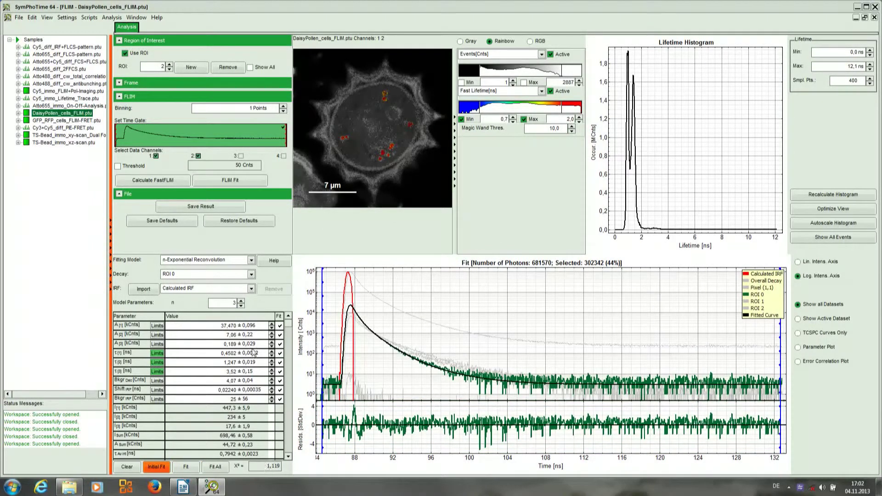
Try an initial fit of the ROI 0 decay with n = 4 and check the amplitude of the fourth component
click(241, 301)
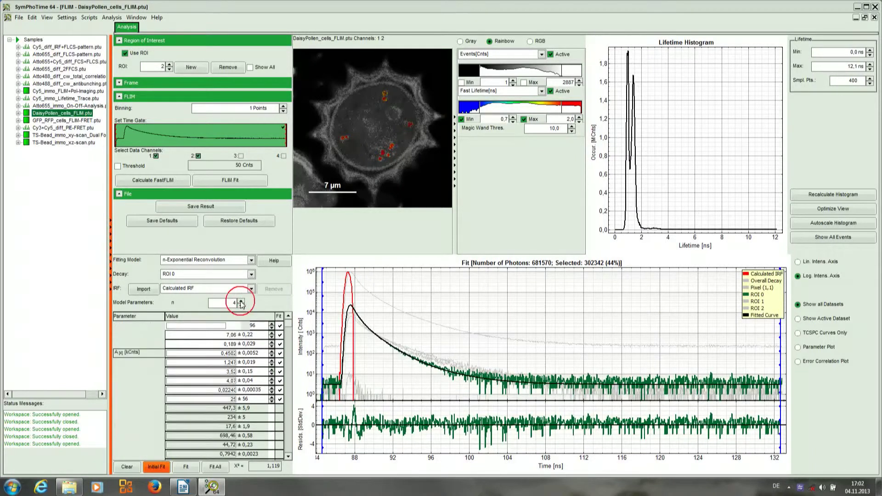
click(162, 467)
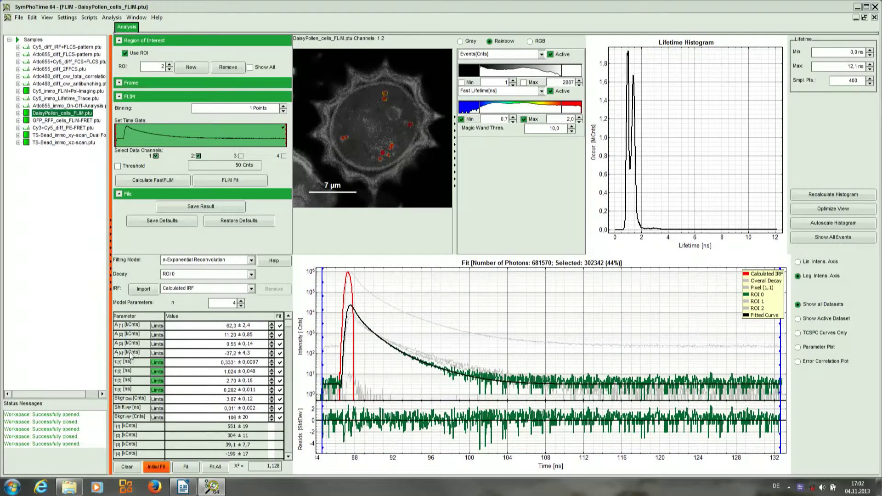
drag(221, 354, 236, 352)
Return the model to n = 3, repeat the initial fit of ROI 0, and fit all decays with this model
click(241, 306)
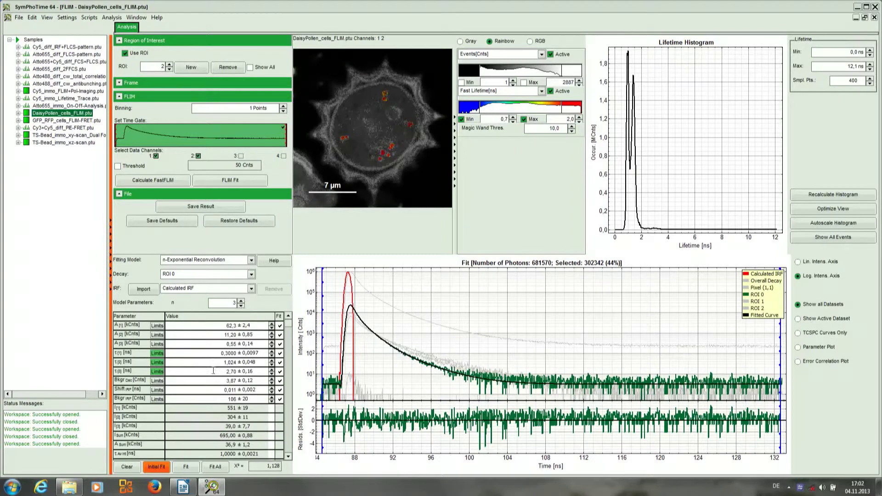
click(153, 466)
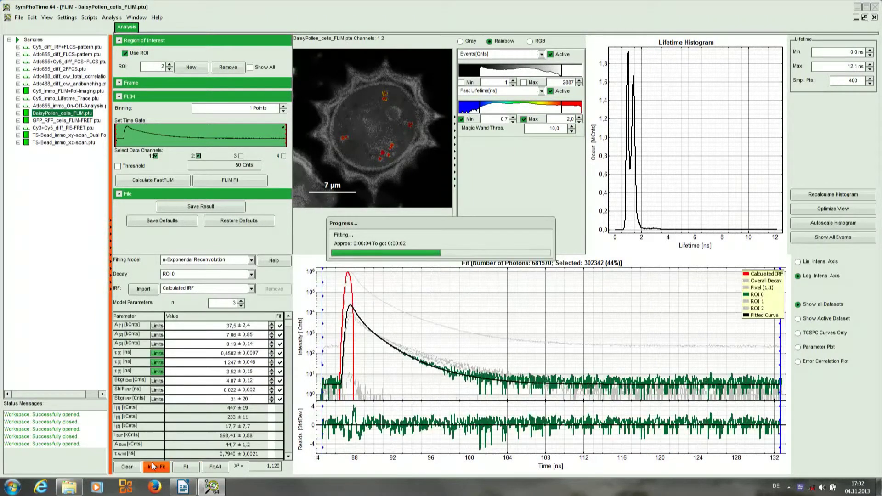
click(222, 467)
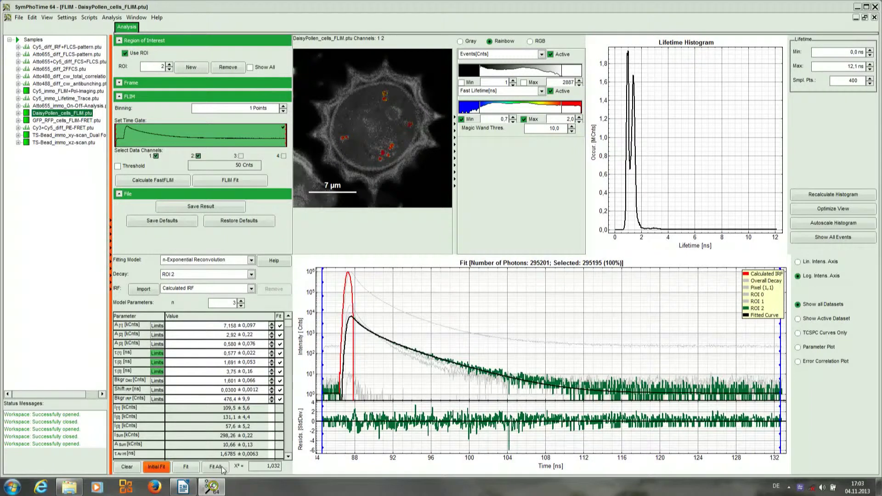
Display the three-exponential fit results of ROI 1 and ROI 0 one after the other
click(252, 274)
click(239, 303)
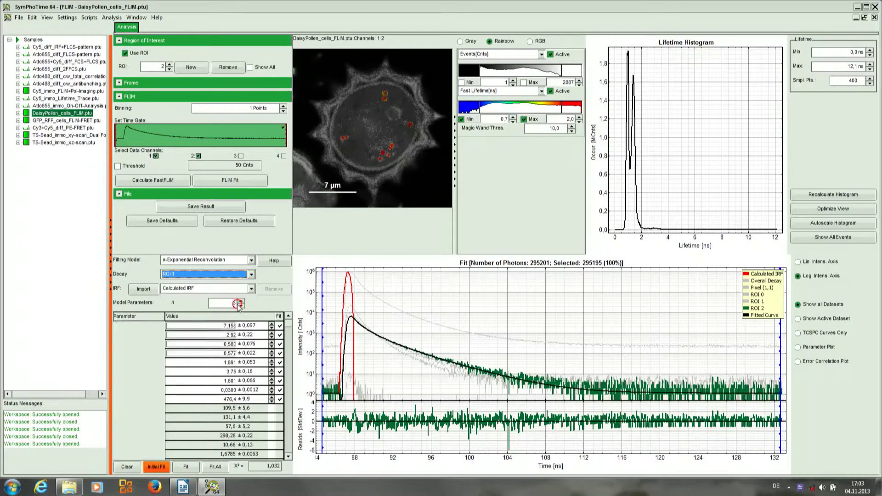
click(251, 275)
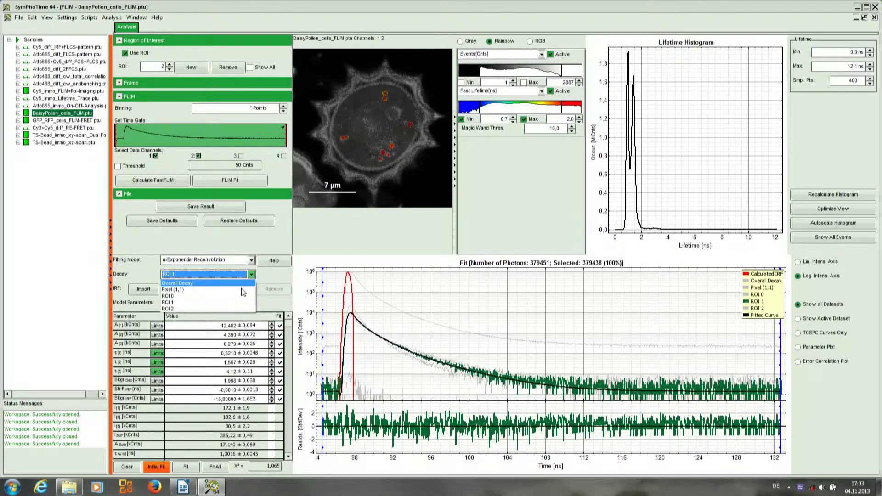
click(240, 297)
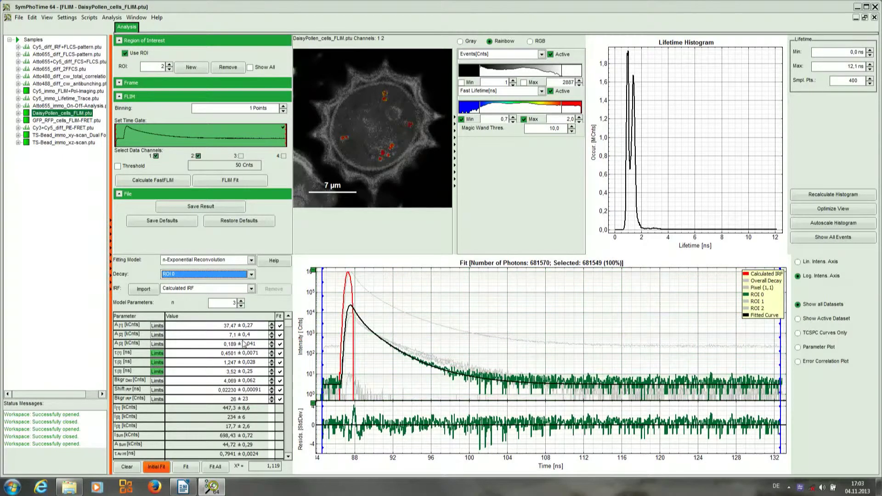
Switch to the parameter plot and show only tau_Av_Int on the Y axis against the dataset number
click(799, 348)
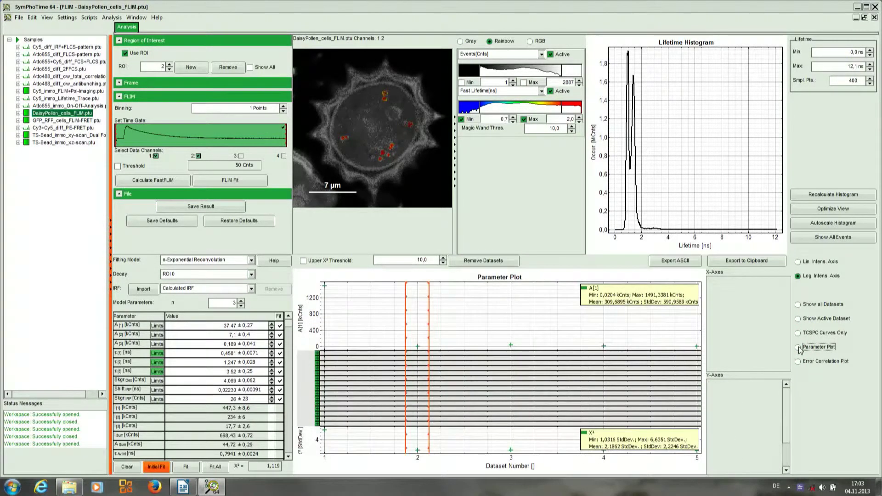
drag(787, 397, 788, 431)
click(712, 465)
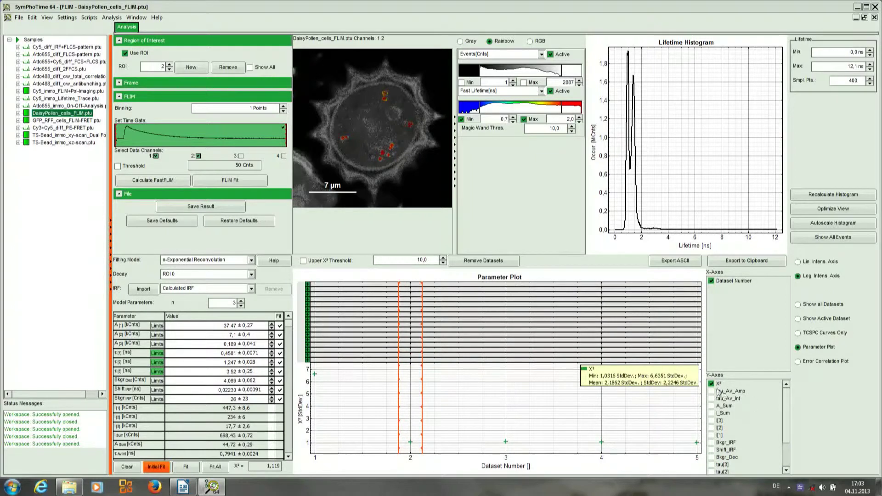
click(711, 384)
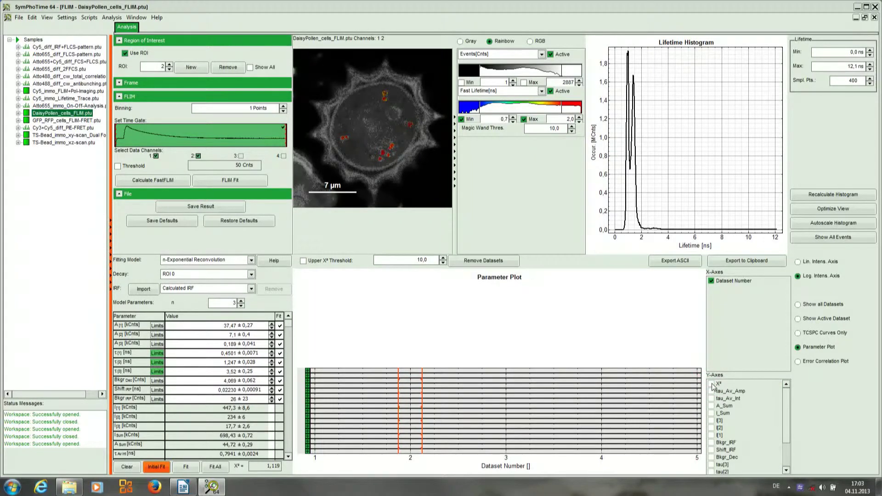
click(711, 399)
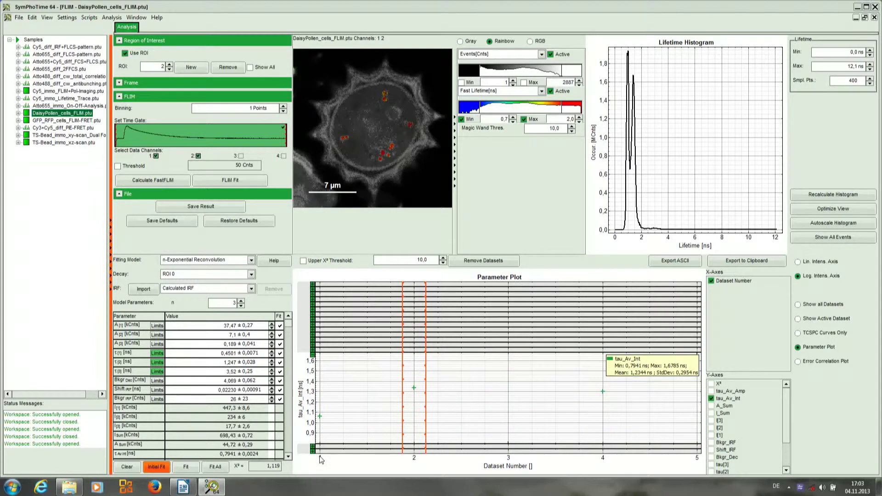
Check the order of the available decays to match them with the dataset numbers in the parameter plot
click(251, 274)
click(252, 275)
click(252, 278)
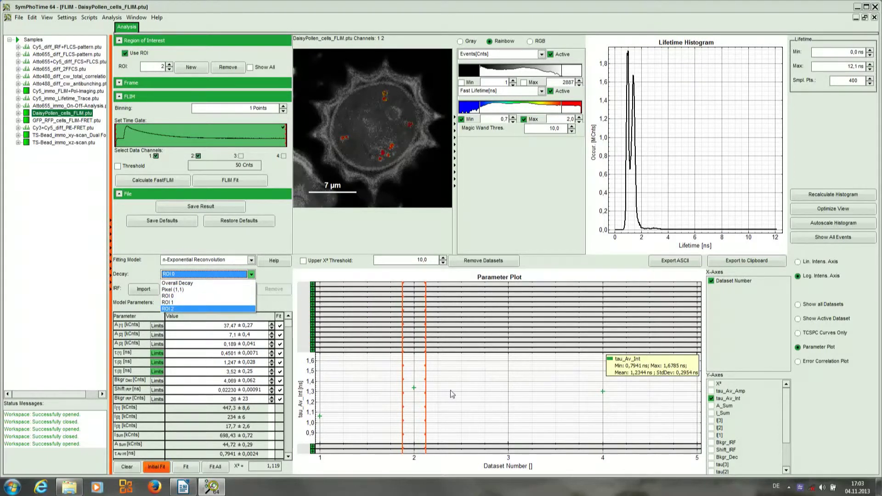
click(476, 384)
Export all cells of the parameter plot as an ASCII file named results on the desktop
right_click(476, 379)
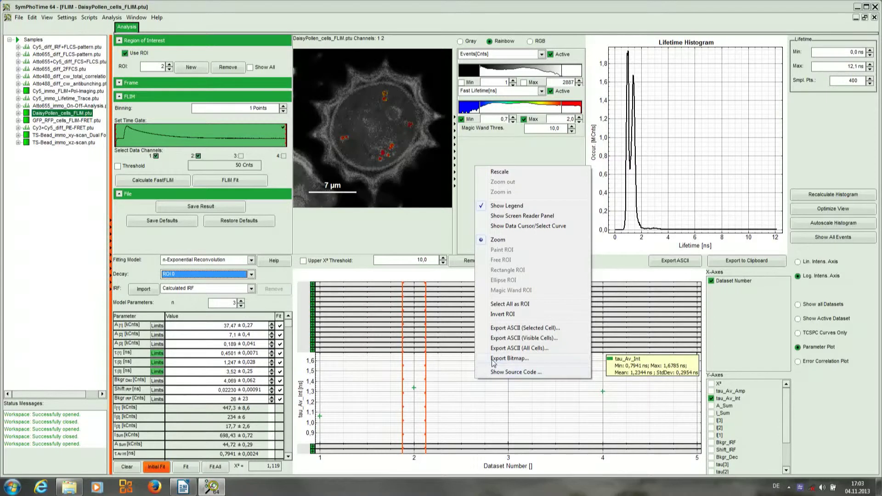
click(523, 348)
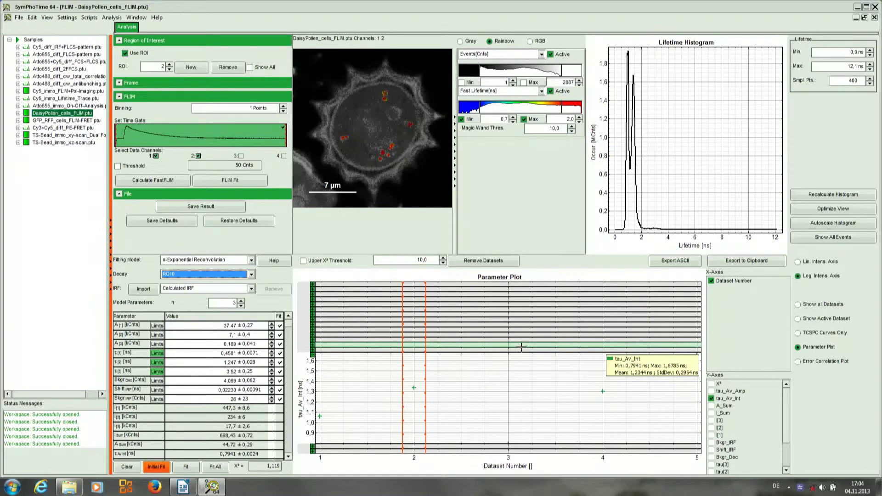
right_click(510, 367)
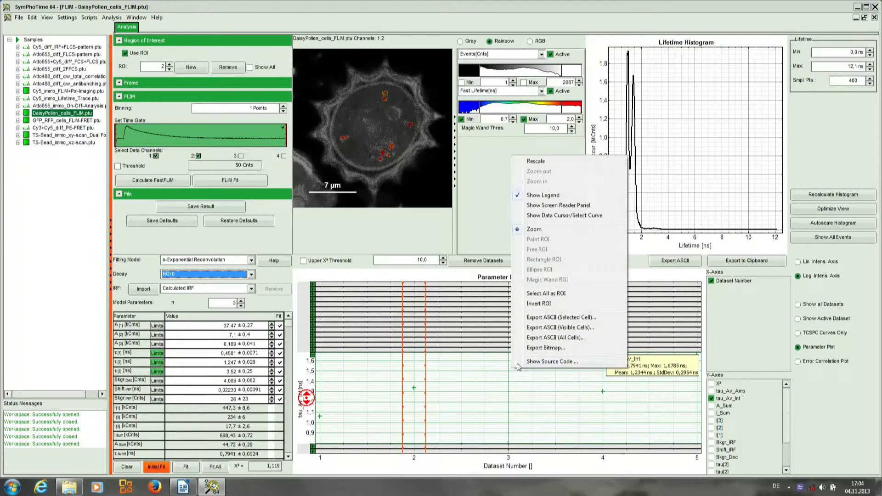
click(552, 338)
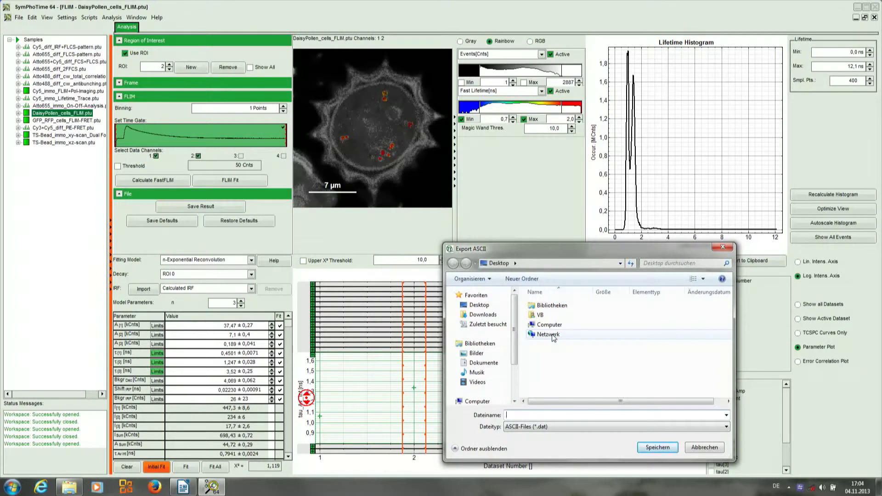
text(results)
click(652, 447)
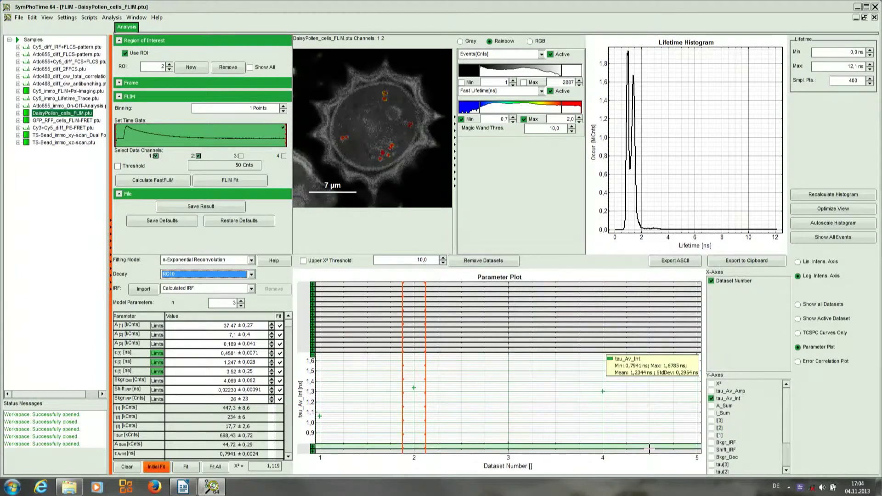
Open the exported results file from the desktop in the Windows text editor and look through its parameter columns
click(855, 6)
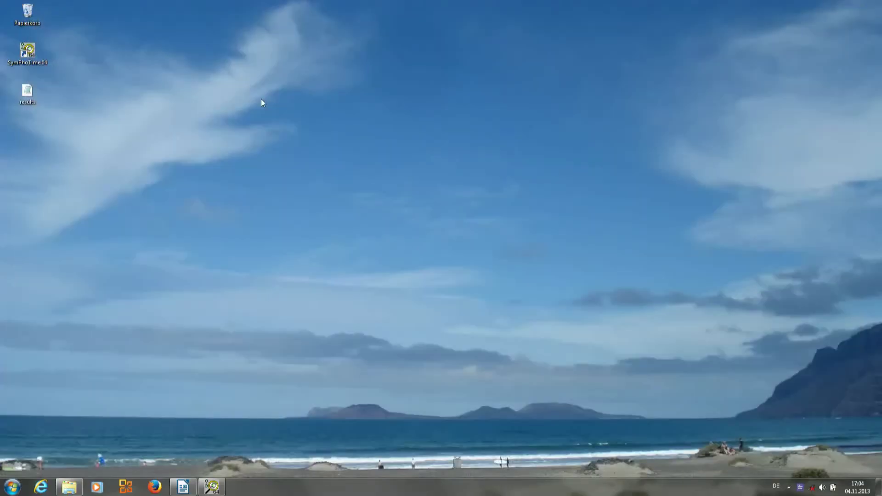
double_click(29, 94)
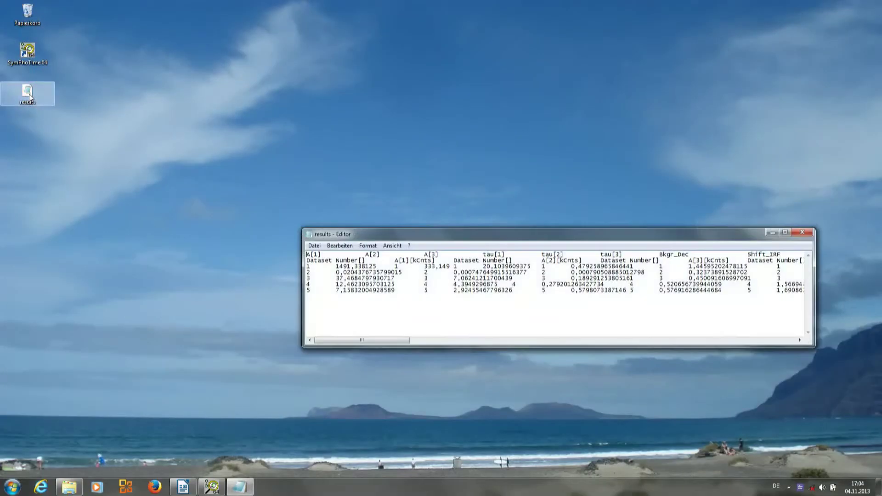
drag(412, 234, 252, 196)
click(208, 302)
drag(208, 302, 509, 304)
click(370, 302)
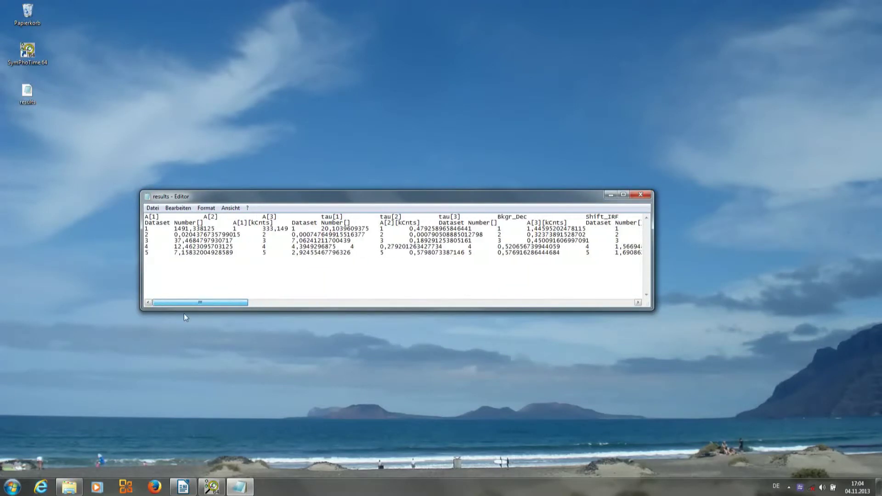
Replace the leading dataset numbers 3, 4 and 5 in the results file with ROI0, ROI1 and ROI2
drag(146, 229, 148, 223)
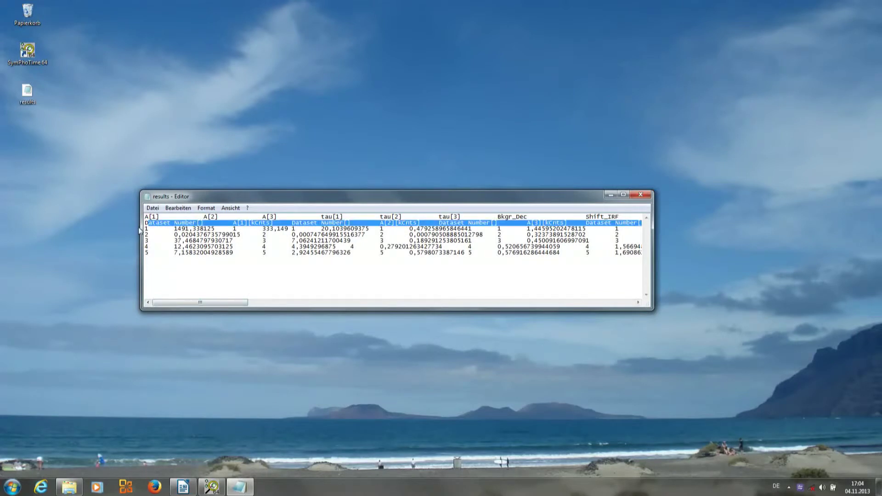
click(150, 240)
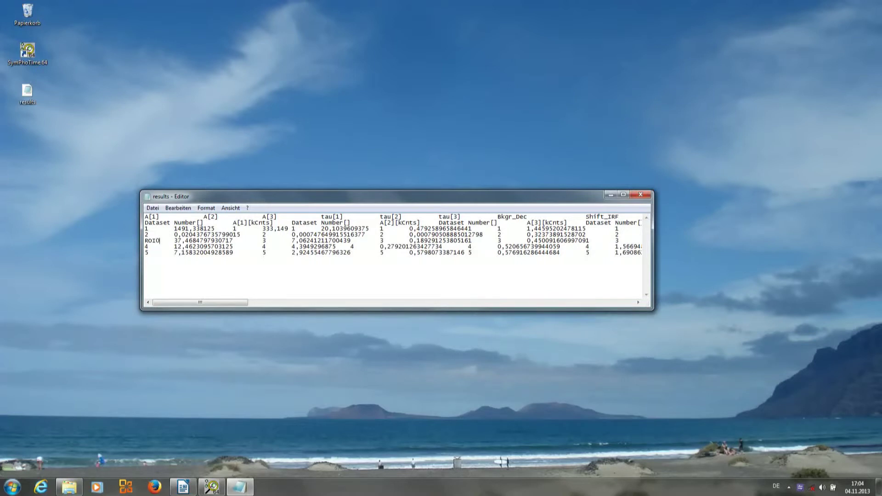
drag(147, 247, 145, 247)
text(ROI1)
drag(149, 252, 139, 253)
text(ROI)
Replace the leading dataset numbers 1 and 2 in the results file with Overall and Pixel
drag(150, 229, 143, 229)
text(Overall)
drag(148, 234, 140, 233)
text(Pixel)
Save the relabelled results file and close the text editor
click(153, 209)
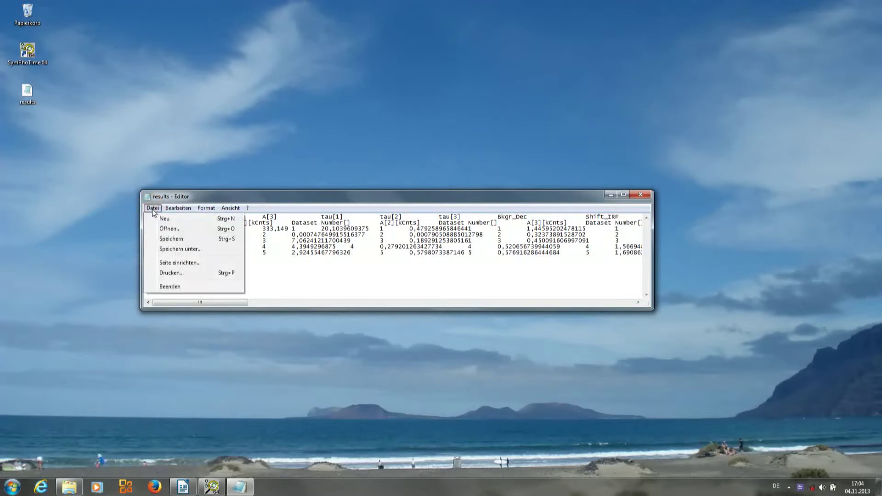
click(163, 238)
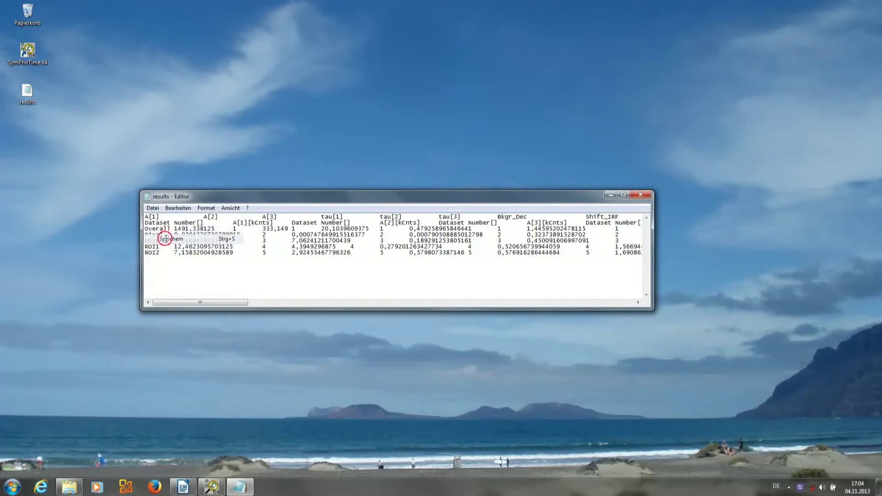
click(641, 194)
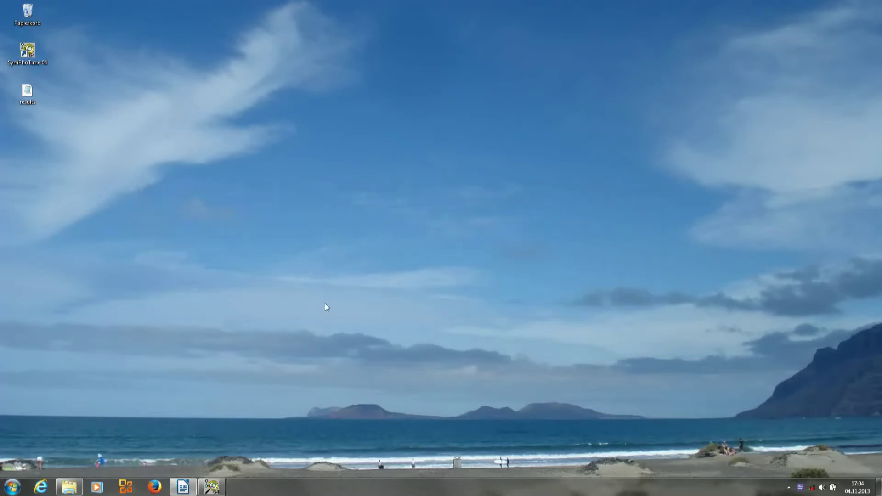
Switch back to SymPhoTime 64, save the FLIM analysis result, and close the analysis window
click(218, 489)
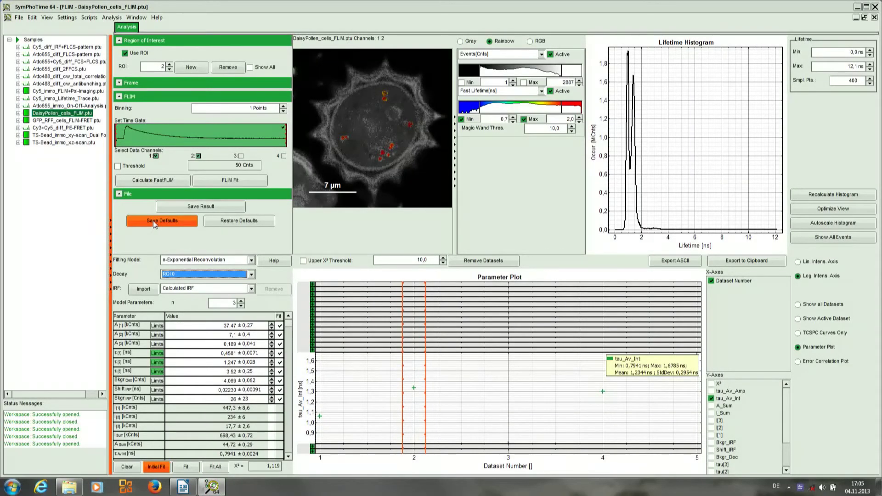
click(178, 209)
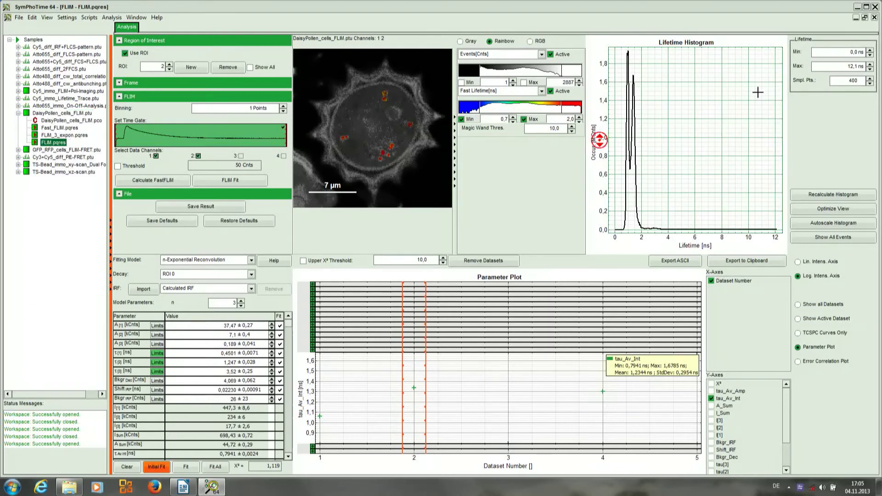
click(874, 17)
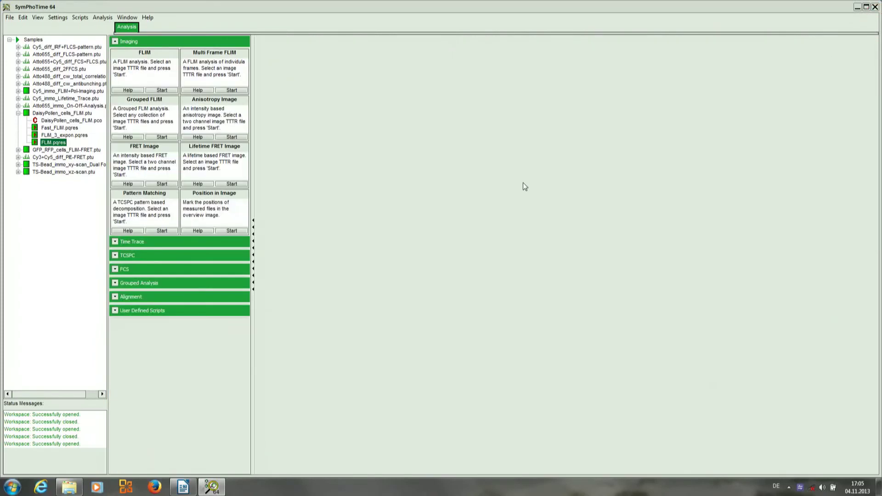